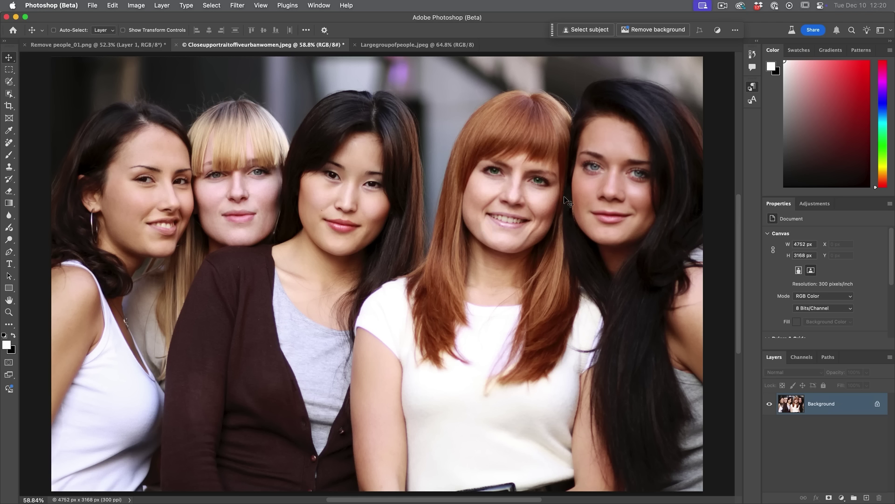
# Step: Switch to the Object Selection Tool from the toolbar flyout on the five-women portrait
pyautogui.press('j')
pyautogui.moveTo(9, 92); pyautogui.dragTo(36, 94)
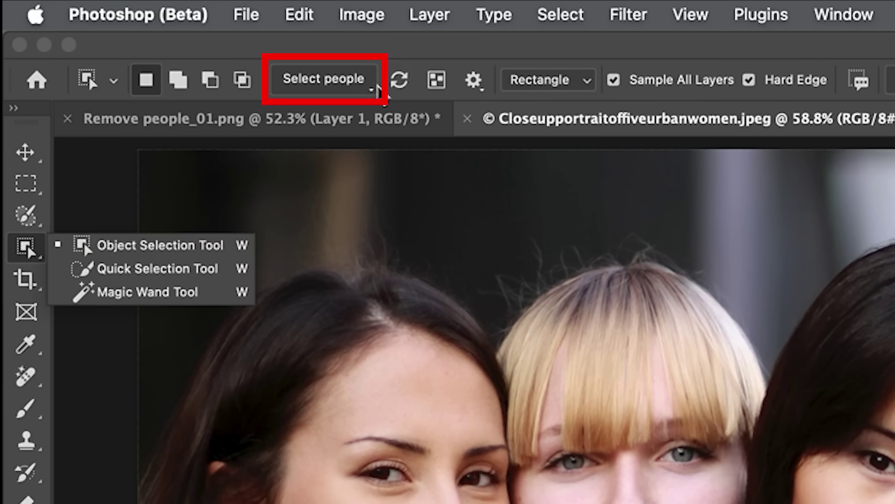
# Step: In Select people, reveal all five detected faces, pick the red-haired woman, and expand the body-part list
pyautogui.click(327, 82)
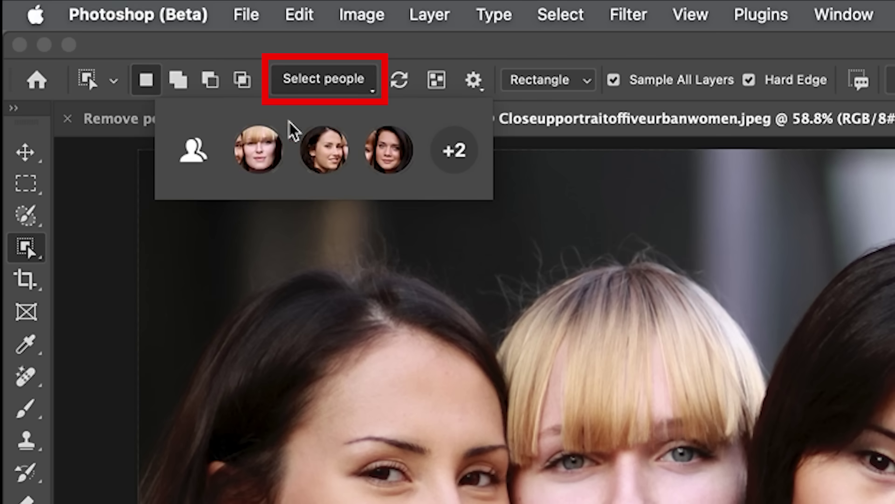
pyautogui.click(188, 153)
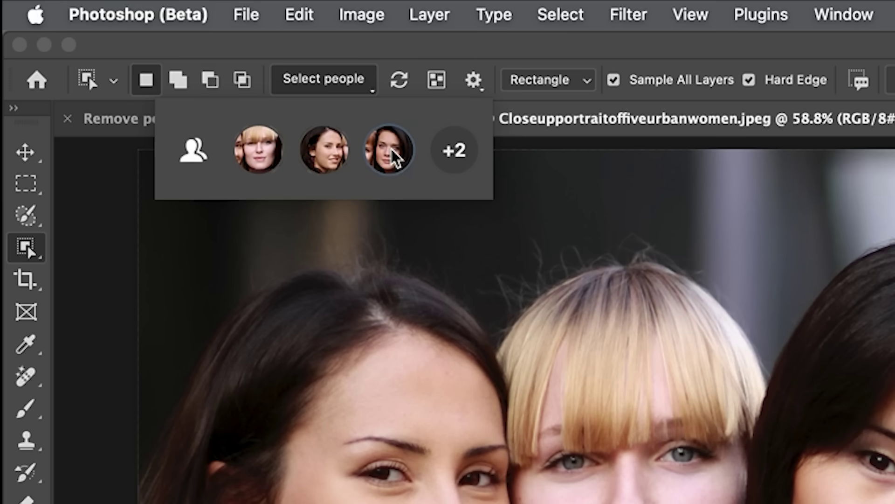
pyautogui.click(459, 160)
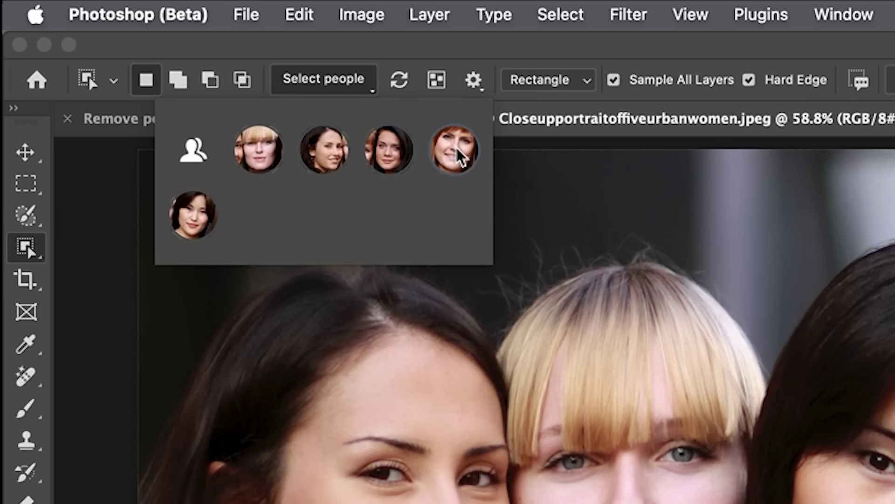
pyautogui.click(454, 150)
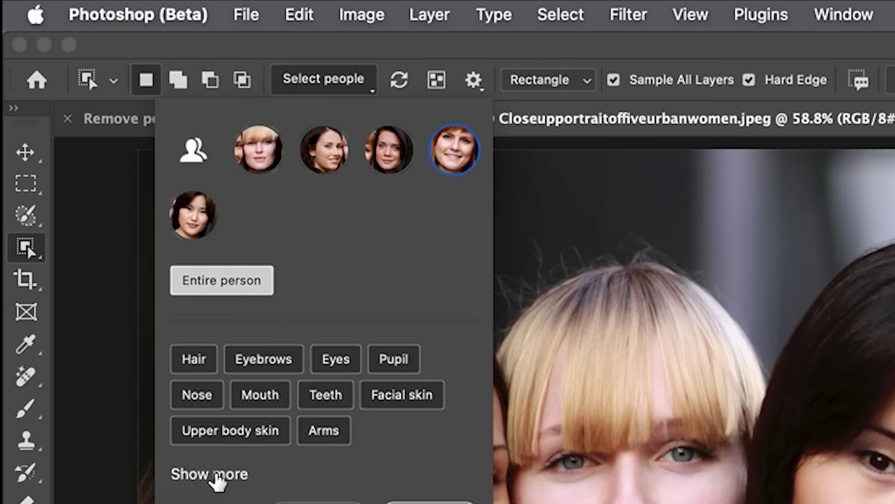
pyautogui.click(214, 475)
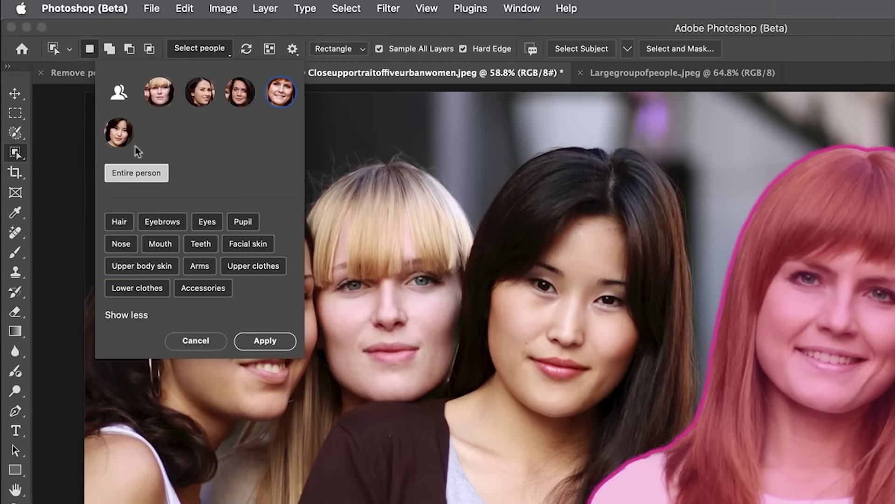
# Step: Select only the red-haired woman's teeth and apply the selection
pyautogui.click(193, 359)
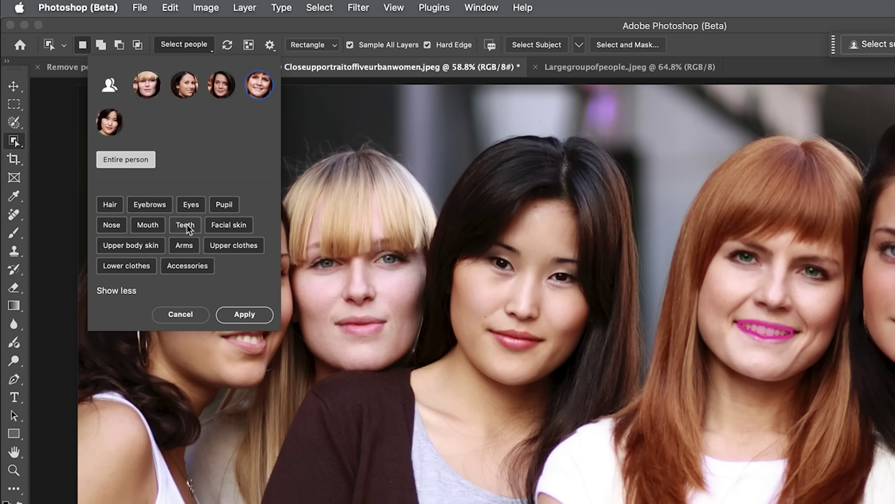
pyautogui.click(187, 224)
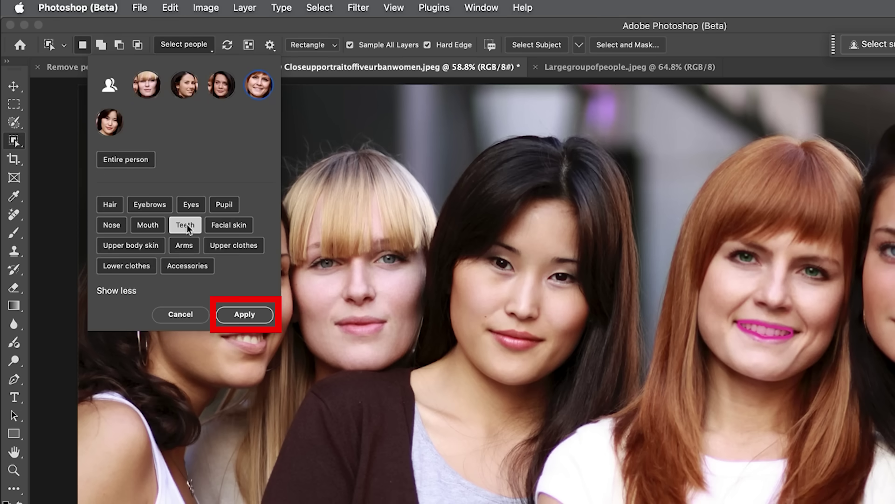
pyautogui.click(245, 315)
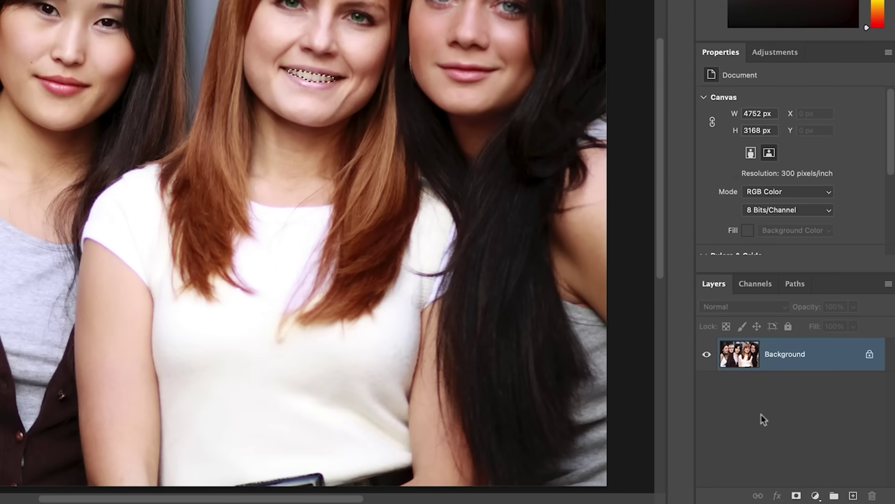
pyautogui.click(815, 495)
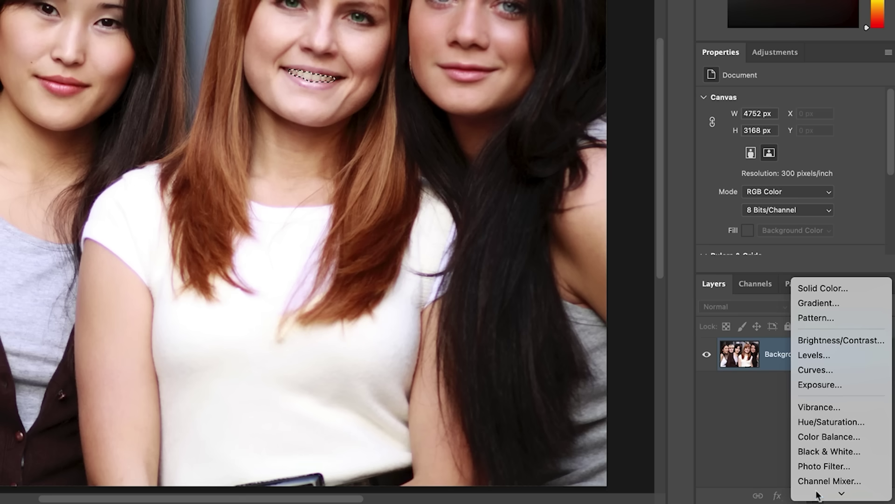
# Step: Add a Hue/Saturation adjustment to the teeth with Saturation -54 and Lightness left at 0
pyautogui.moveTo(816, 495)
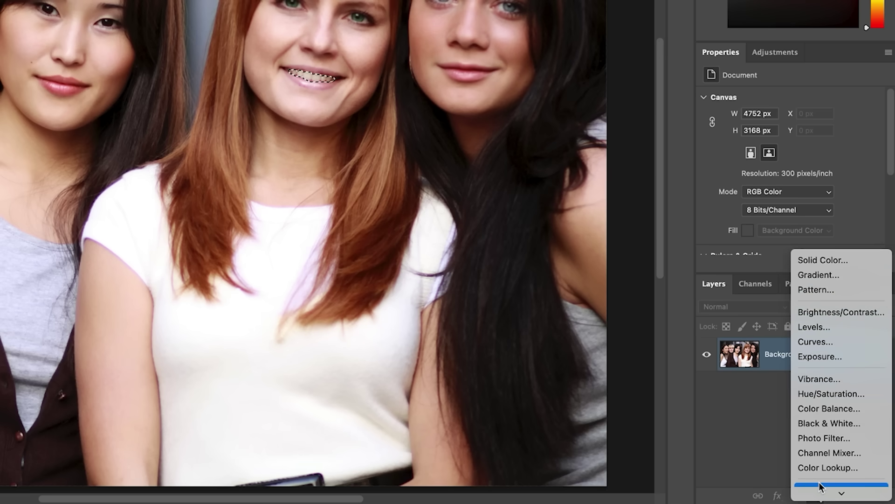
pyautogui.click(840, 394)
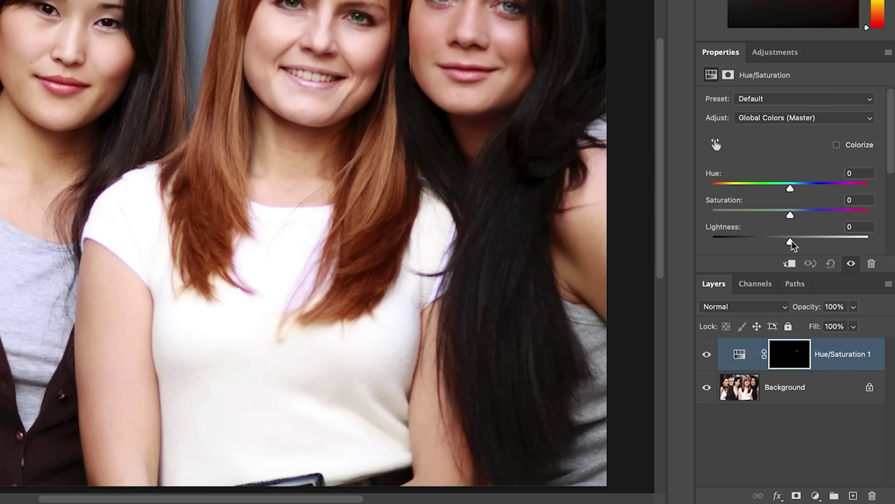
pyautogui.moveTo(792, 243)
pyautogui.mouseDown()
pyautogui.moveTo(731, 242)
pyautogui.moveTo(812, 243)
pyautogui.moveTo(749, 244)
pyautogui.moveTo(793, 244)
pyautogui.mouseUp()
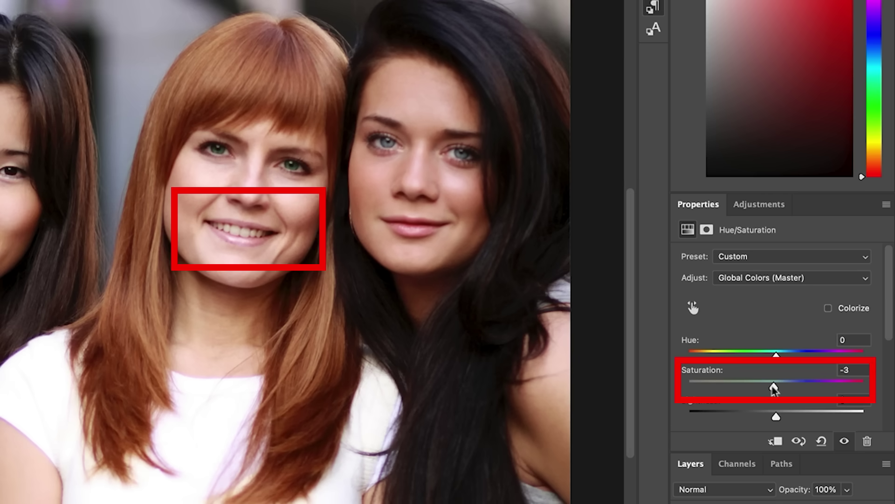
pyautogui.moveTo(774, 387); pyautogui.dragTo(720, 383)
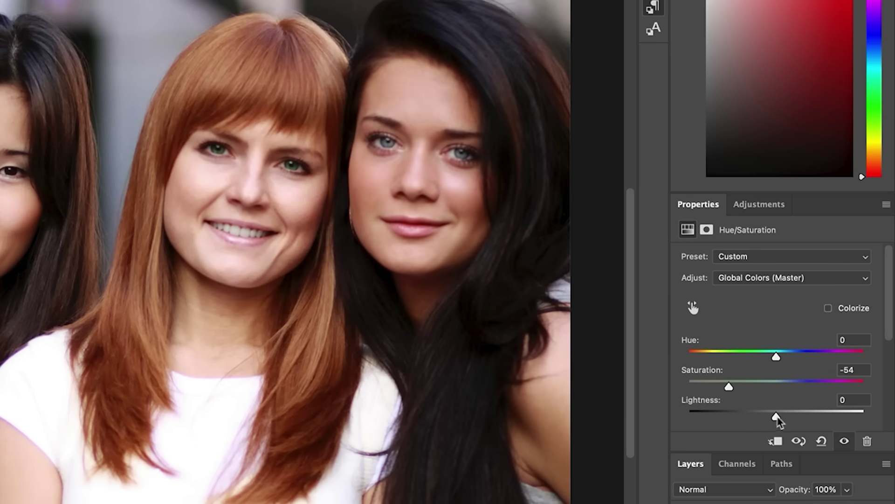
pyautogui.moveTo(776, 417); pyautogui.dragTo(813, 418)
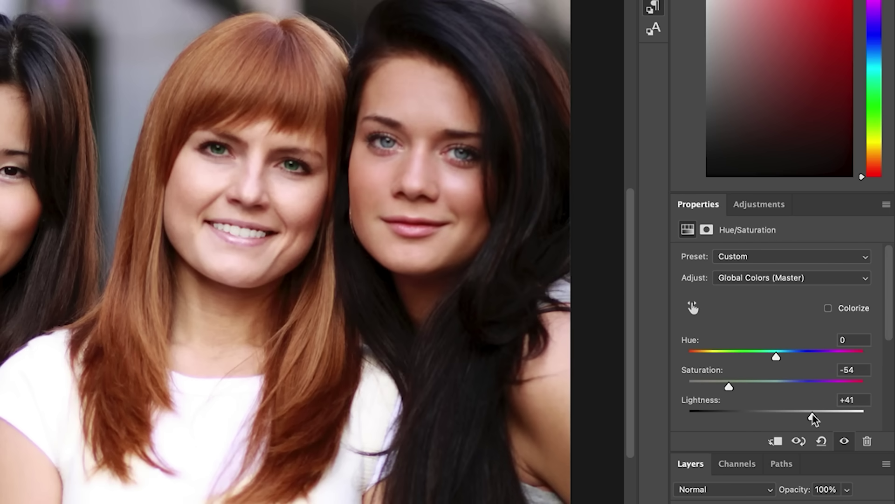
pyautogui.hotkey('ctrl', 'z')
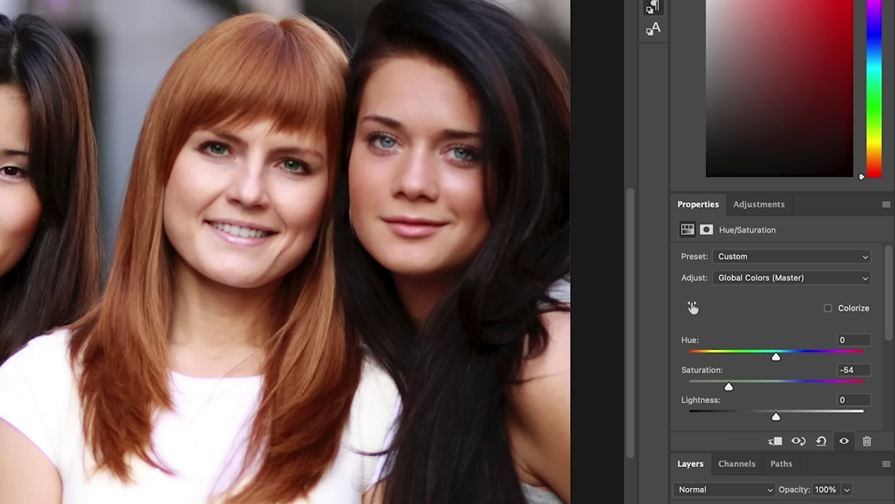
pyautogui.hotkey('alt', '[')
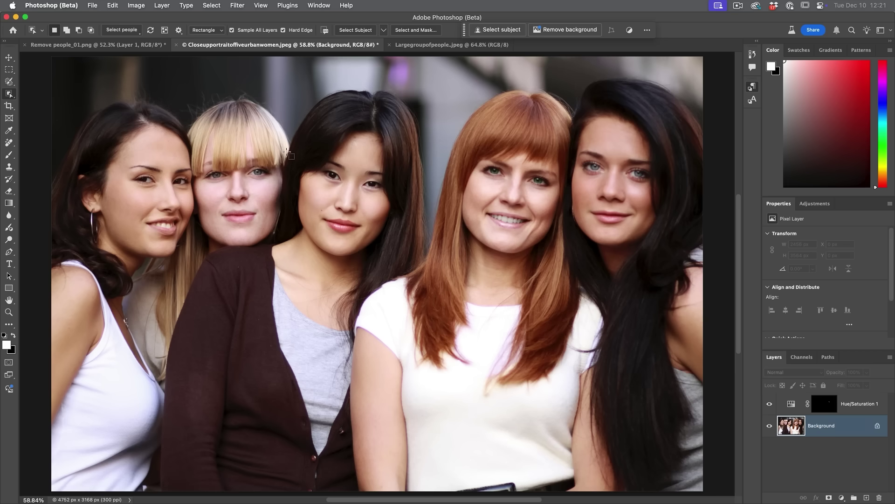
# Step: In Select people, choose the red-haired woman's Hair and apply that selection
pyautogui.click(122, 30)
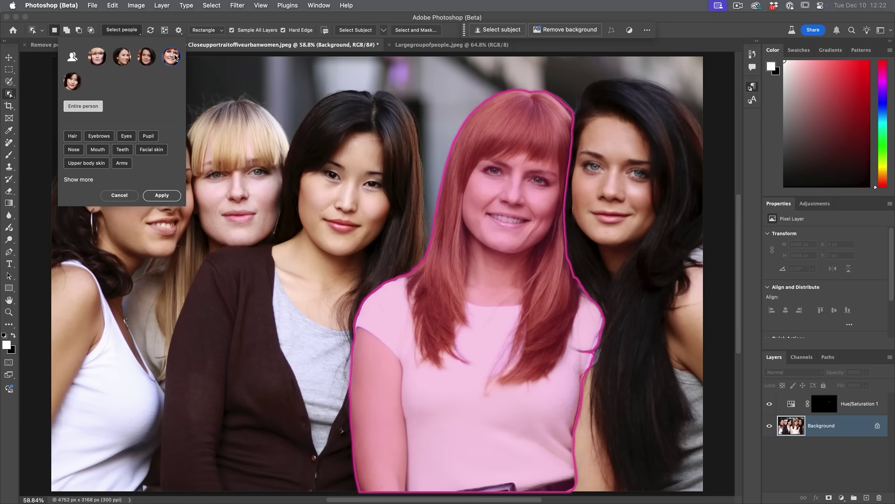
pyautogui.click(73, 136)
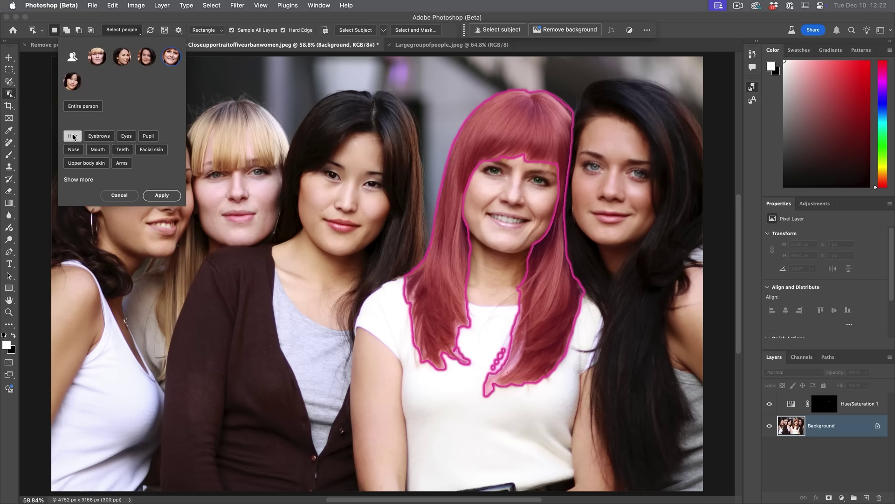
pyautogui.click(162, 195)
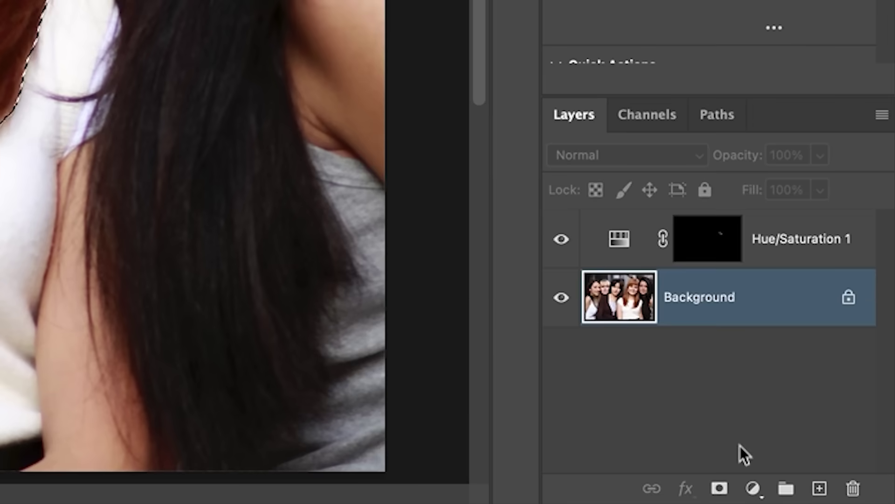
# Step: Add a second Hue/Saturation adjustment to the hair with Hue set to -81
pyautogui.click(763, 489)
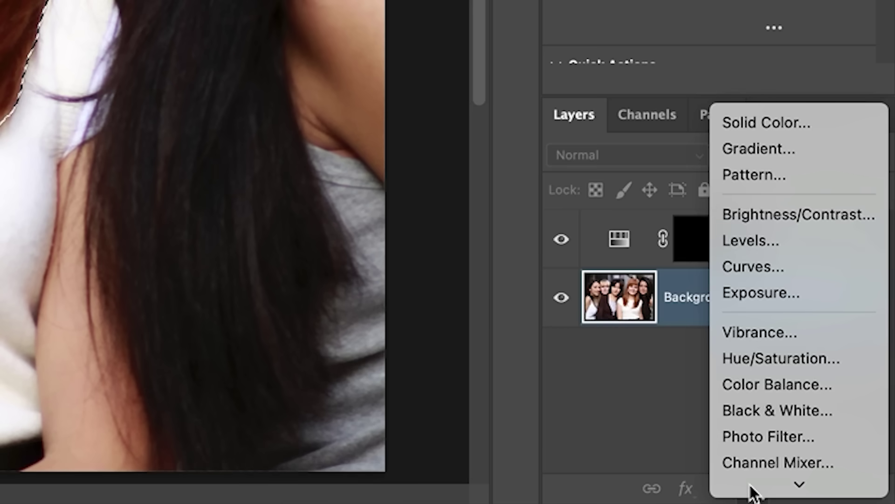
pyautogui.moveTo(751, 491)
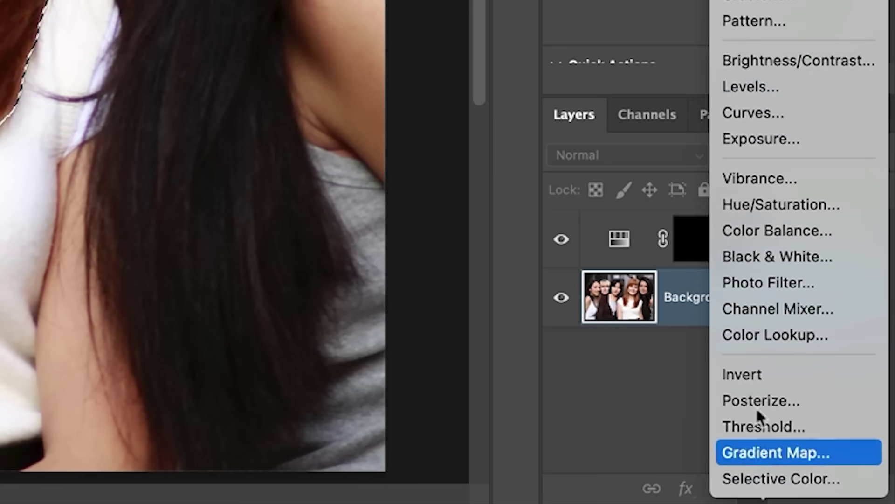
pyautogui.click(778, 211)
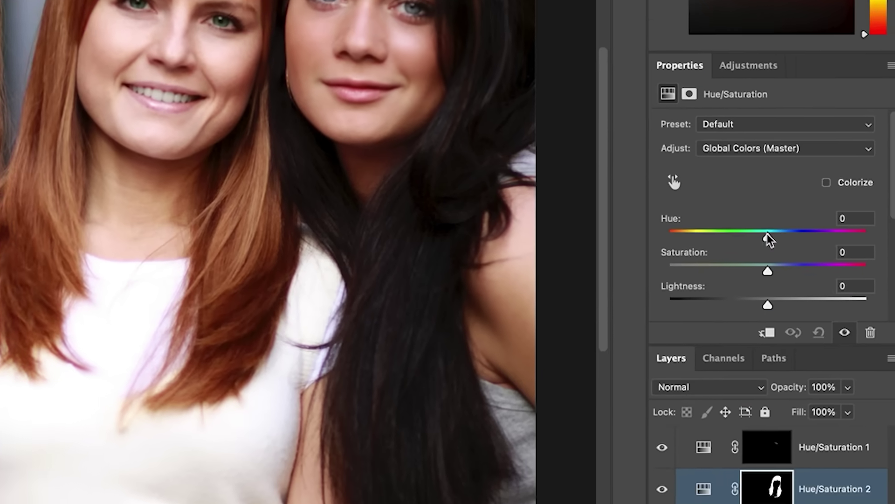
pyautogui.moveTo(767, 236); pyautogui.dragTo(738, 337)
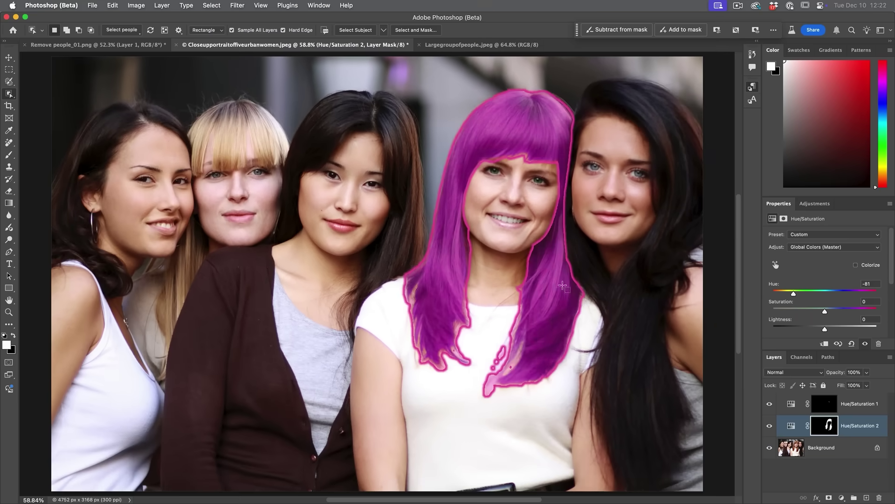
# Step: Zoom in on the woman's face and target the hair adjustment's mask with the Brush
pyautogui.scroll(10, 562, 285)
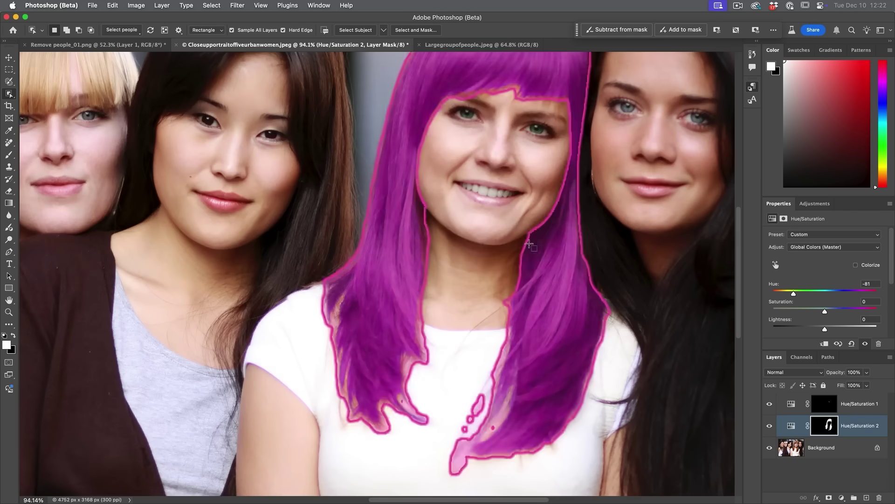
pyautogui.moveTo(490, 96); pyautogui.dragTo(438, 362)
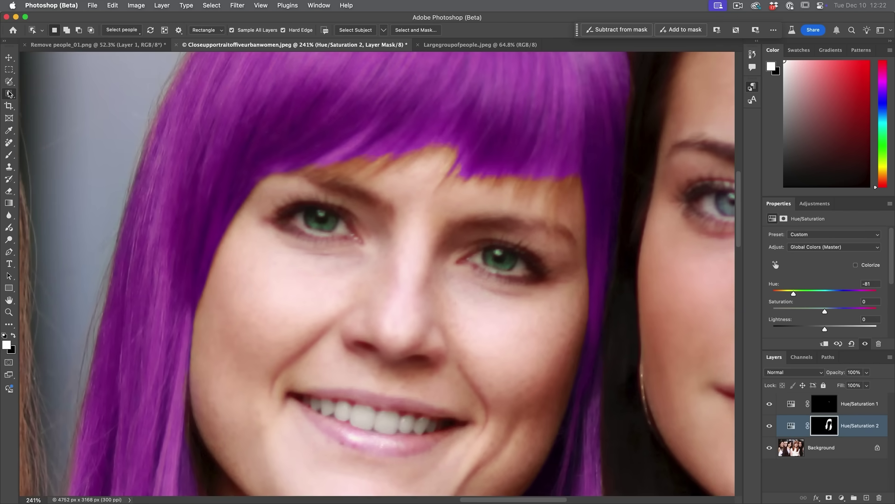
pyautogui.press('b')
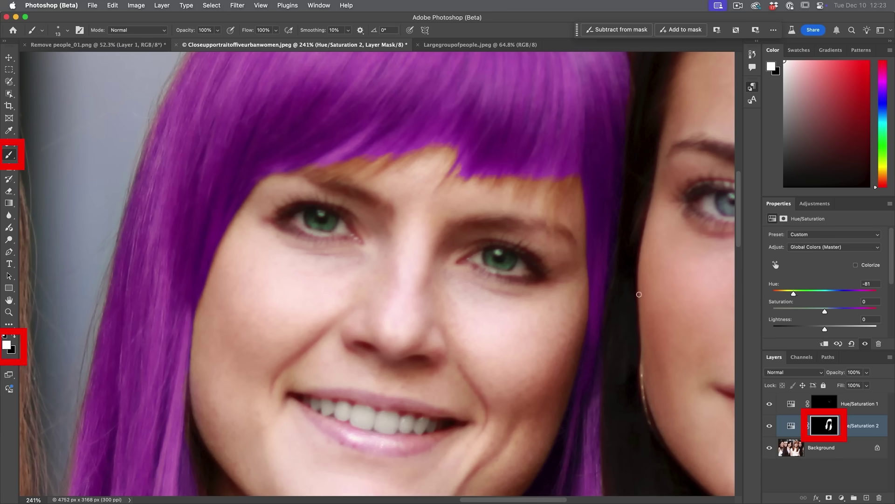
pyautogui.click(829, 425)
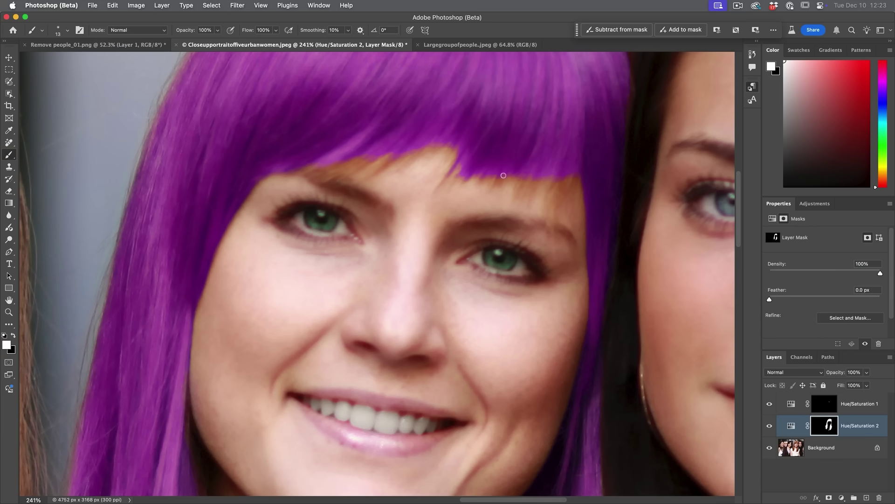
pyautogui.moveTo(502, 176); pyautogui.dragTo(384, 228)
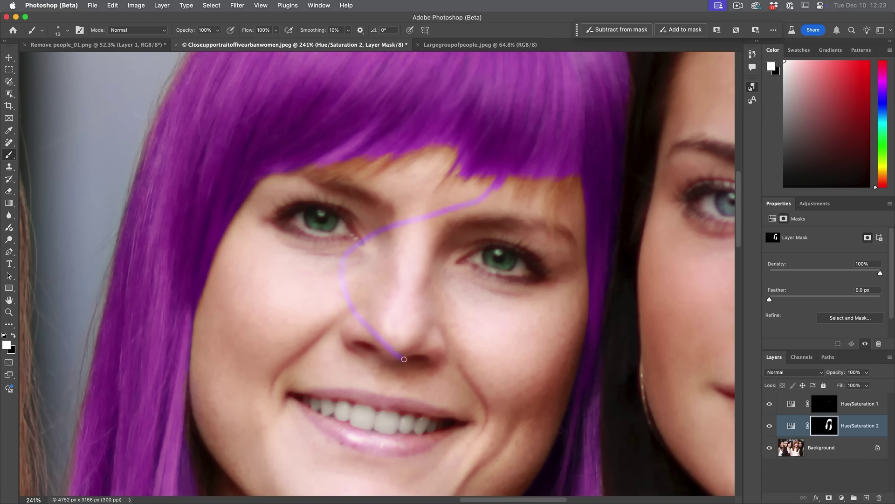
pyautogui.press('super+z')
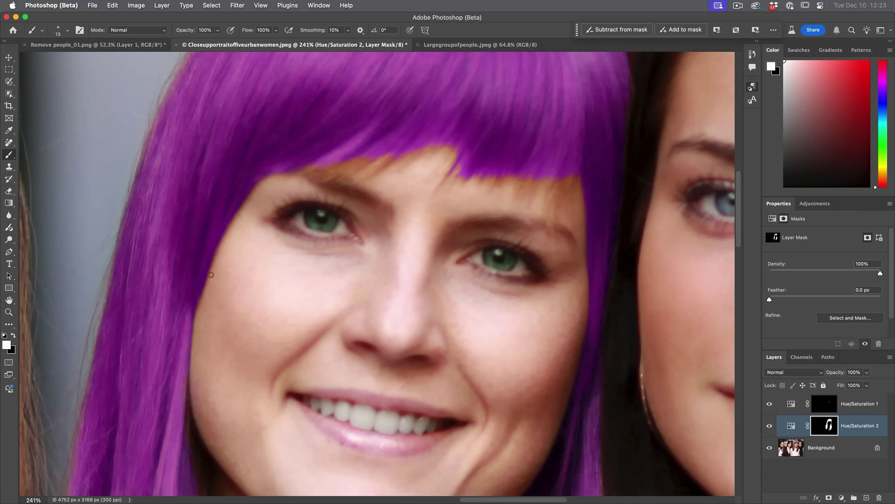
# Step: Paint black with a larger brush along the fringe edge to remove purple, then fit the photo
pyautogui.click(14, 336)
pyautogui.press(']')
pyautogui.moveTo(400, 142); pyautogui.dragTo(524, 182)
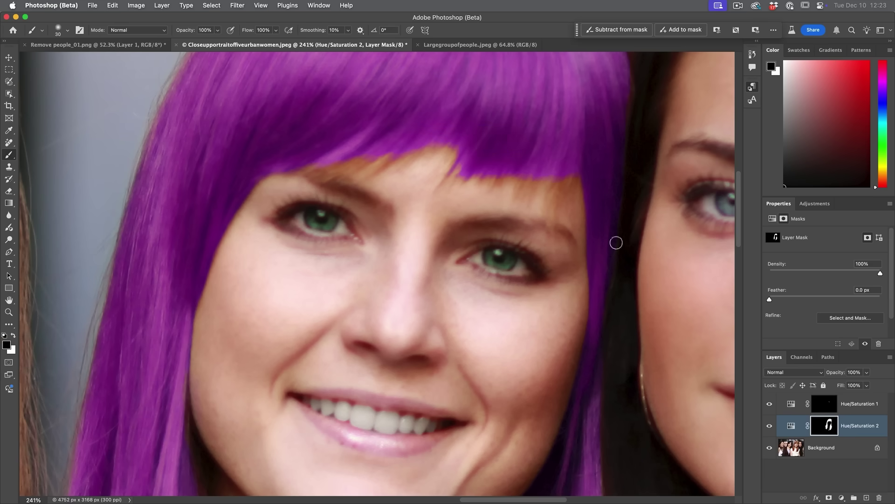
pyautogui.press('super+0')
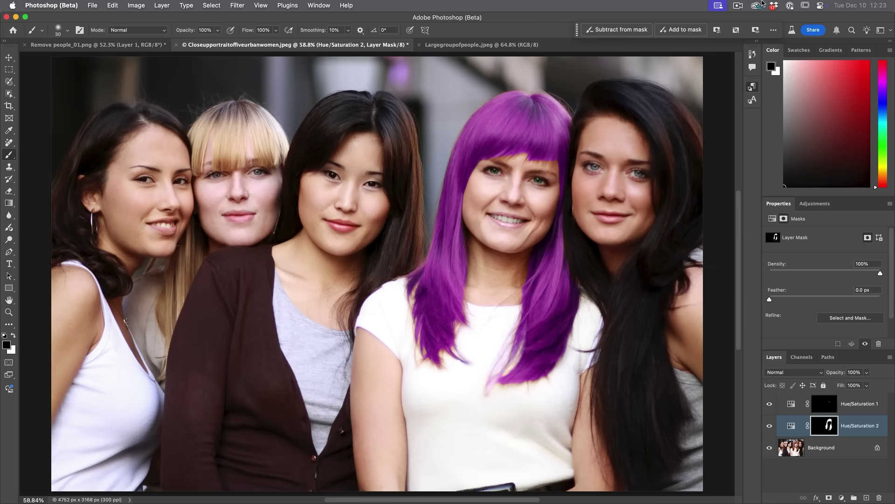
pyautogui.click(757, 5)
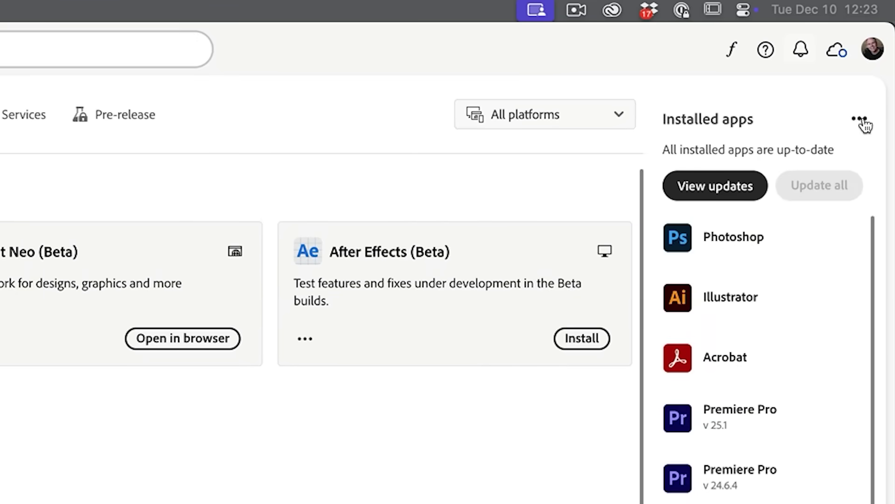
# Step: Run Check for updates on Creative Cloud's installed apps
pyautogui.click(863, 122)
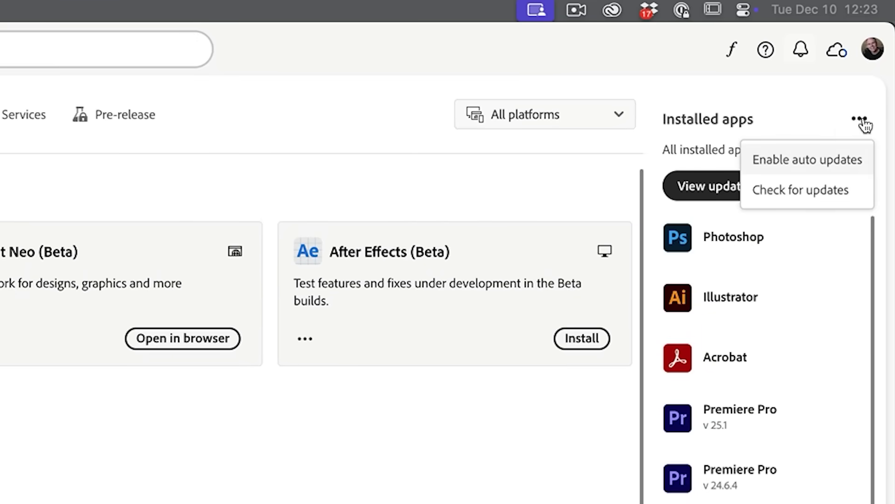
pyautogui.click(822, 190)
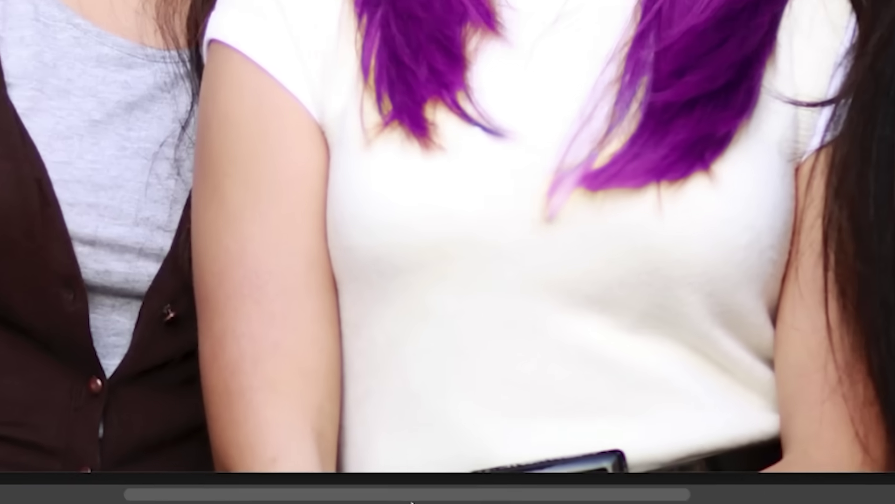
pyautogui.moveTo(443, 492)
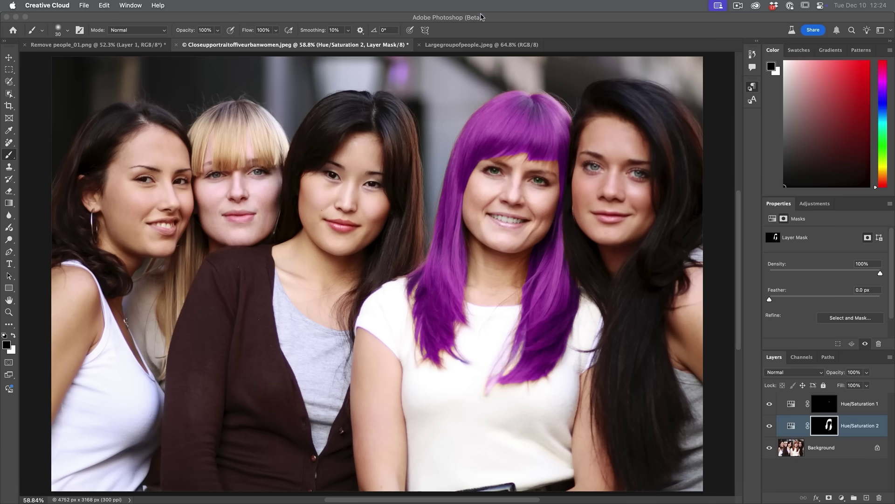
pyautogui.click(468, 45)
# Step: On Largegroupofpeople.jpeg, use Object Selection, show all eight detected people and click the front woman's purple top
pyautogui.click(469, 45)
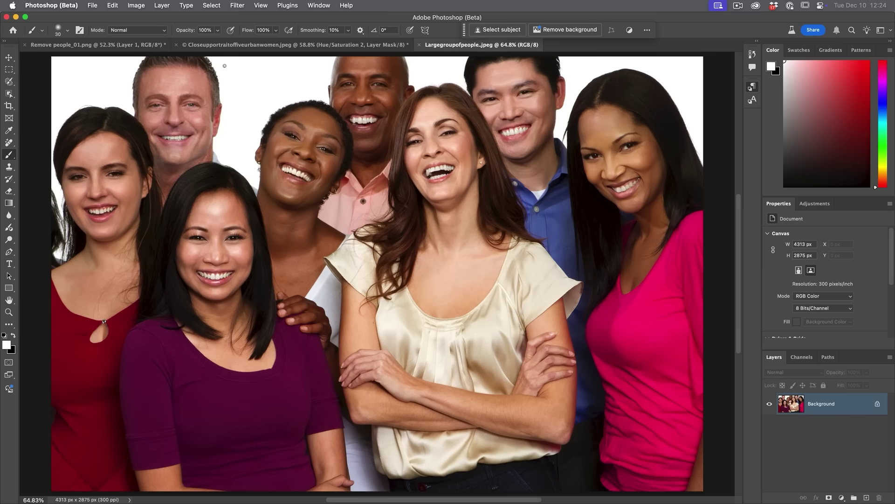
pyautogui.click(9, 95)
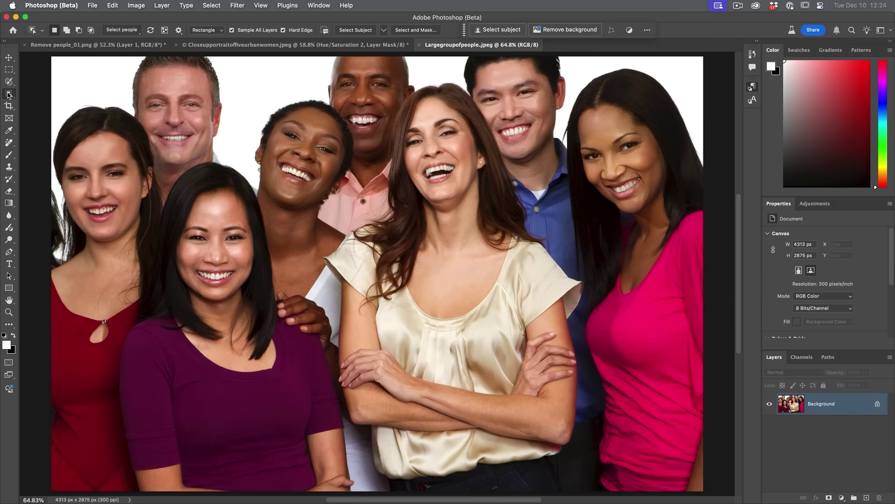
pyautogui.click(129, 30)
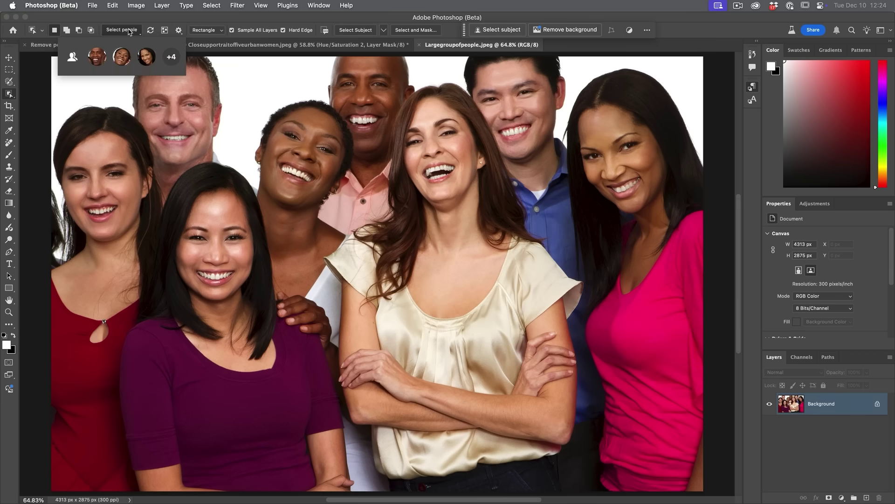
pyautogui.click(171, 57)
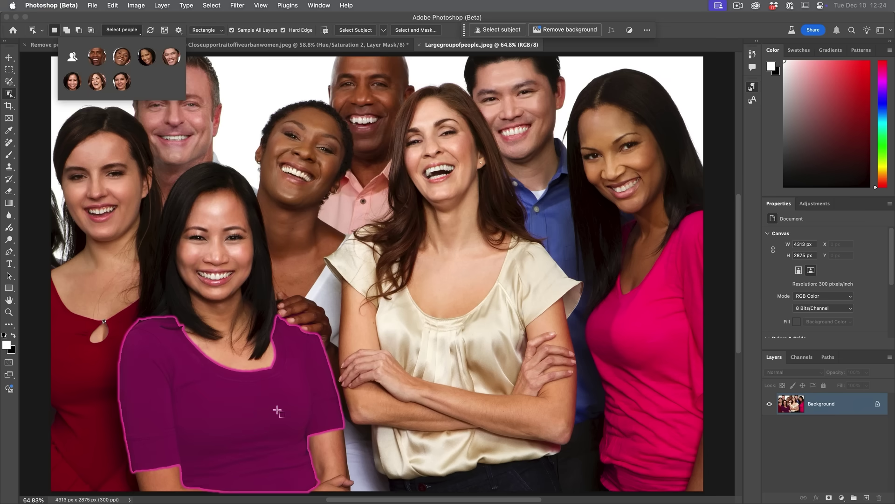
pyautogui.click(254, 413)
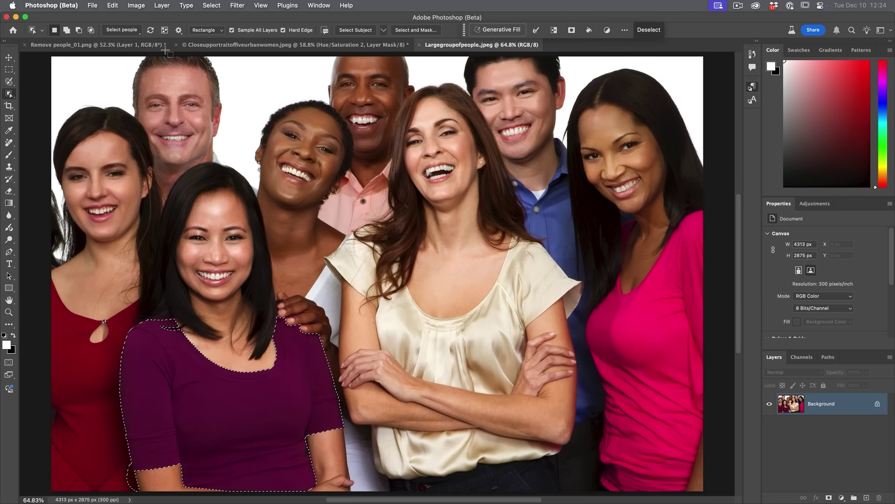
pyautogui.click(127, 28)
# Step: Pick the woman in the purple top and apply a selection of only her Upper clothes
pyautogui.click(167, 56)
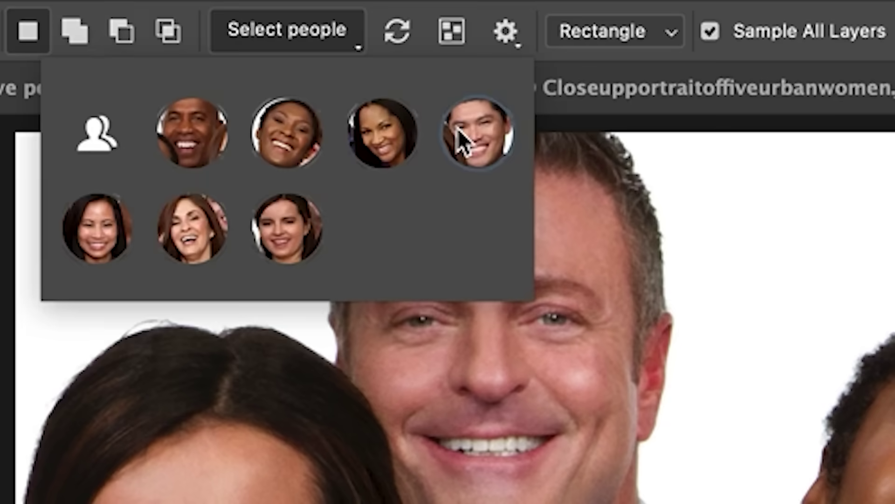
pyautogui.click(98, 247)
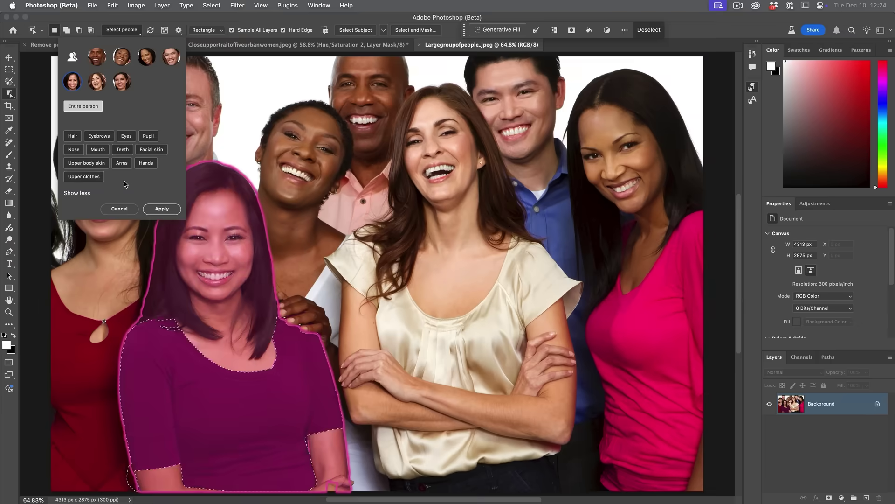
pyautogui.click(156, 426)
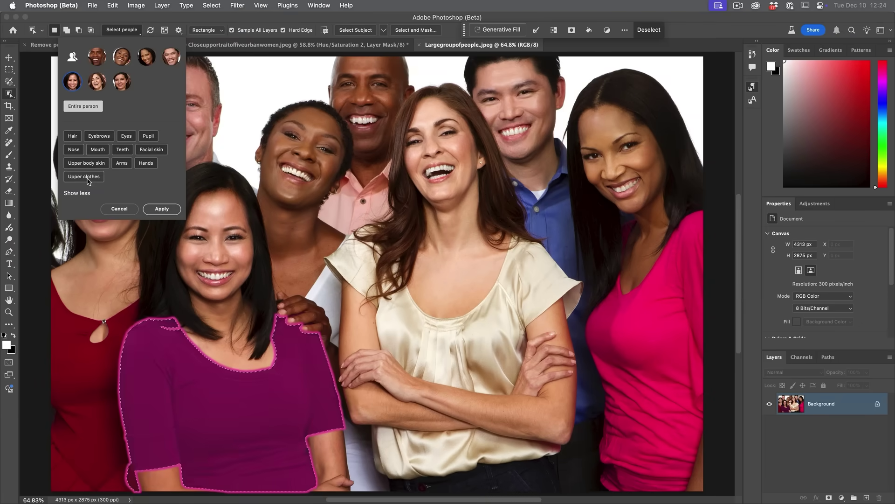
pyautogui.click(162, 209)
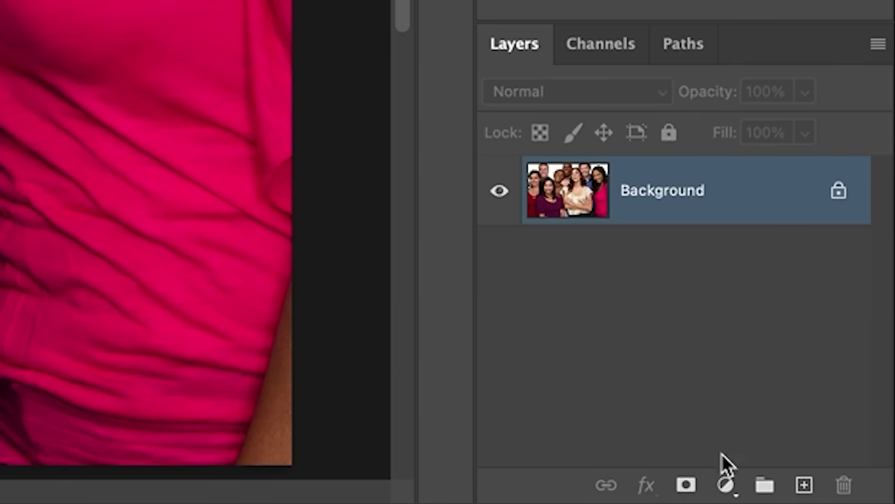
# Step: Add a Hue/Saturation adjustment with Saturation -100 and Lightness -43 to turn the top black
pyautogui.click(842, 497)
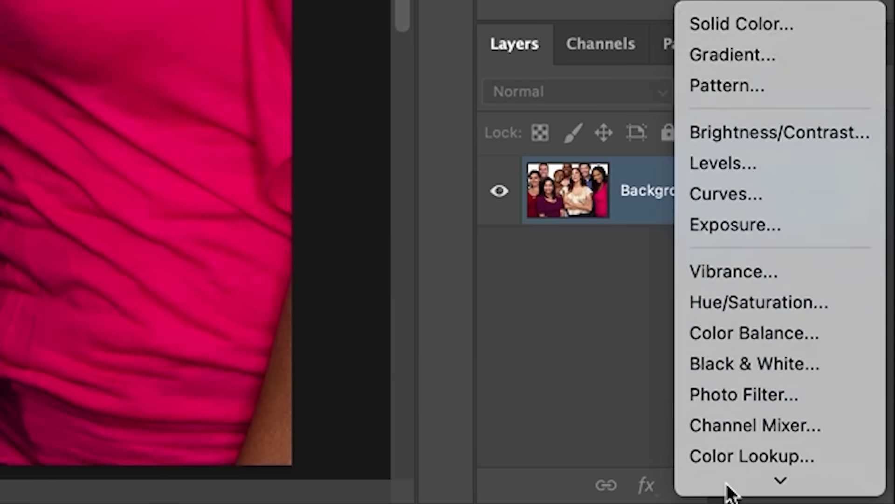
pyautogui.click(735, 151)
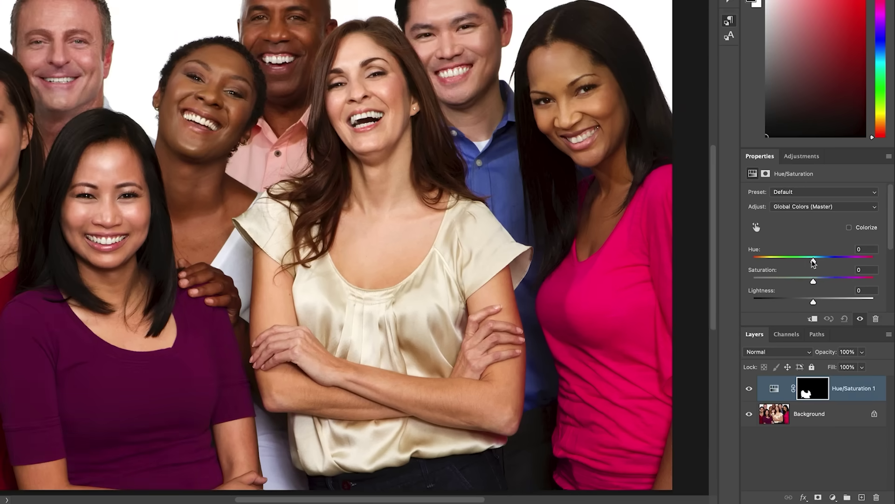
pyautogui.moveTo(795, 262); pyautogui.dragTo(772, 262)
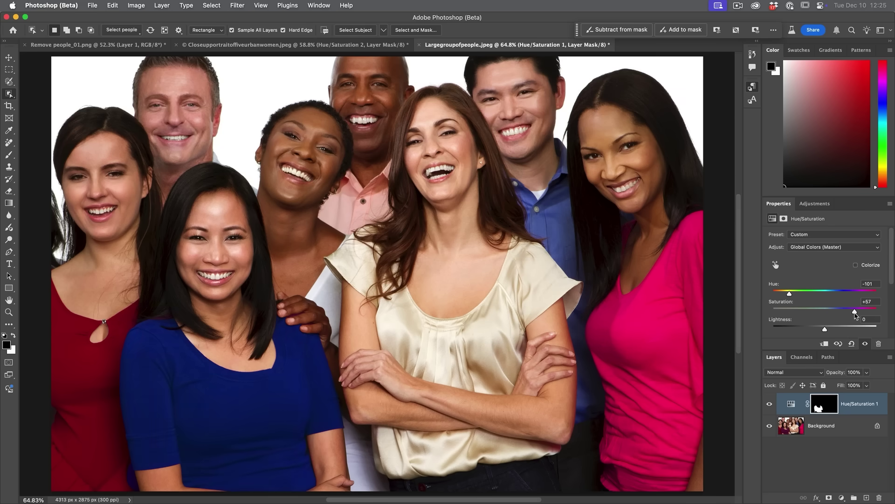
pyautogui.moveTo(856, 315); pyautogui.dragTo(791, 315)
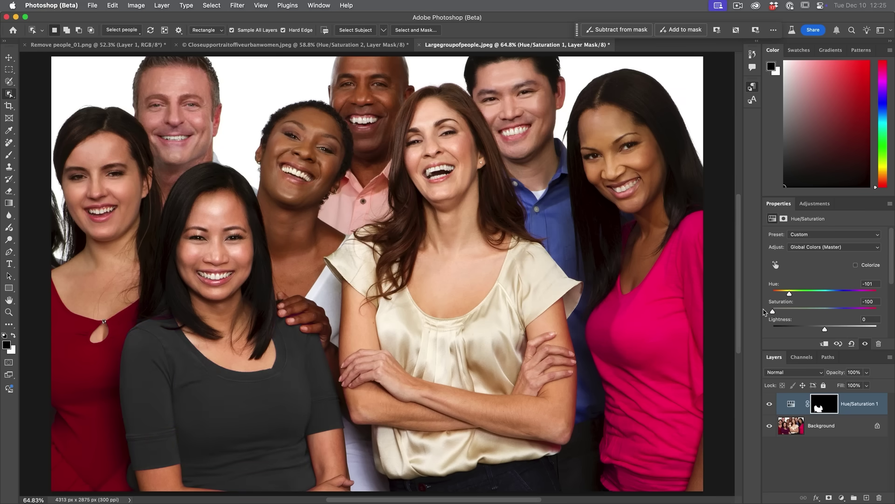
pyautogui.moveTo(825, 331); pyautogui.dragTo(813, 330)
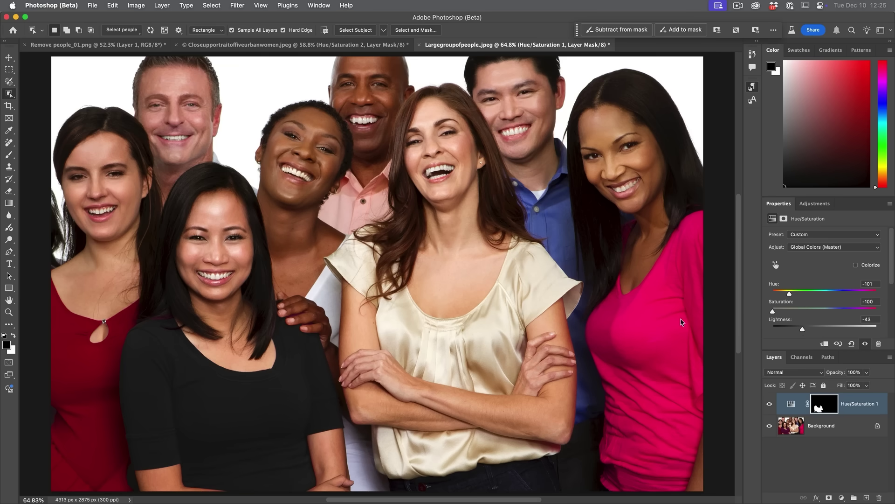
pyautogui.click(72, 45)
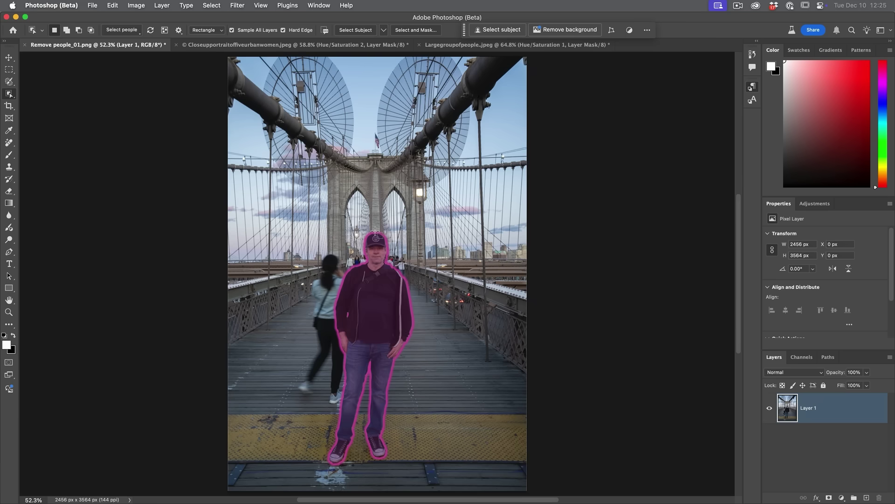
# Step: Use Select people to select the entire man in the cap on the walkway
pyautogui.click(131, 31)
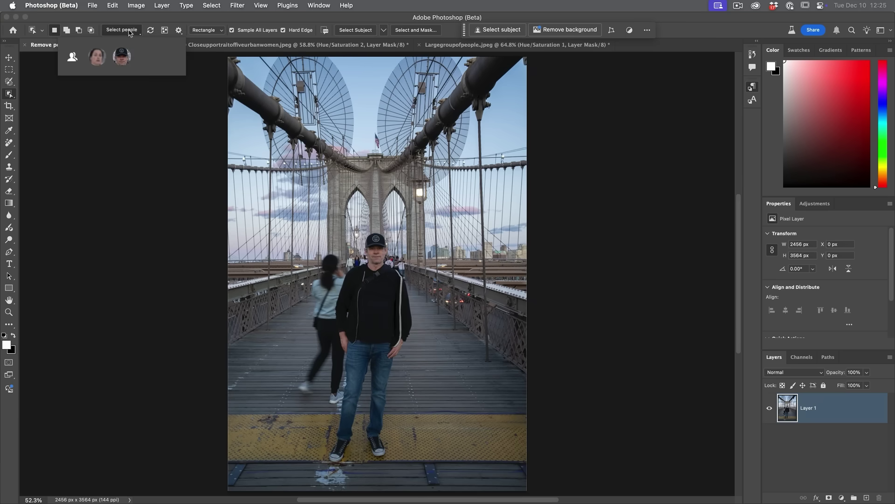
pyautogui.click(122, 57)
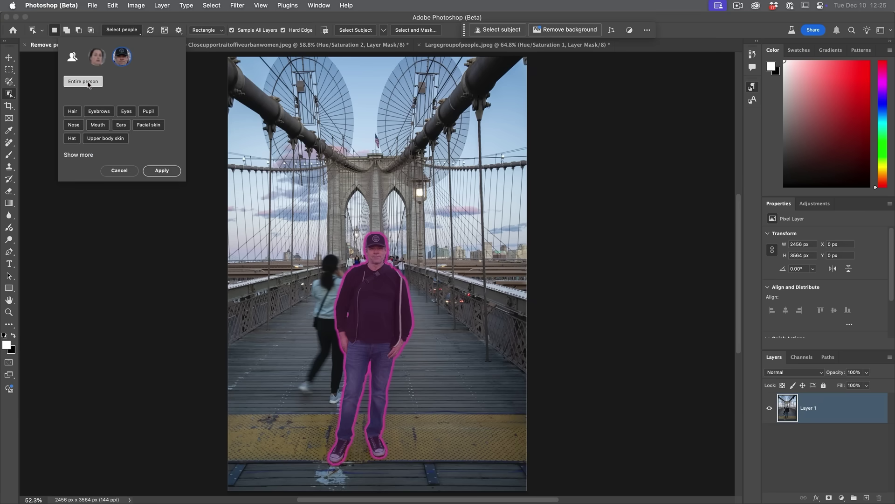
pyautogui.click(162, 171)
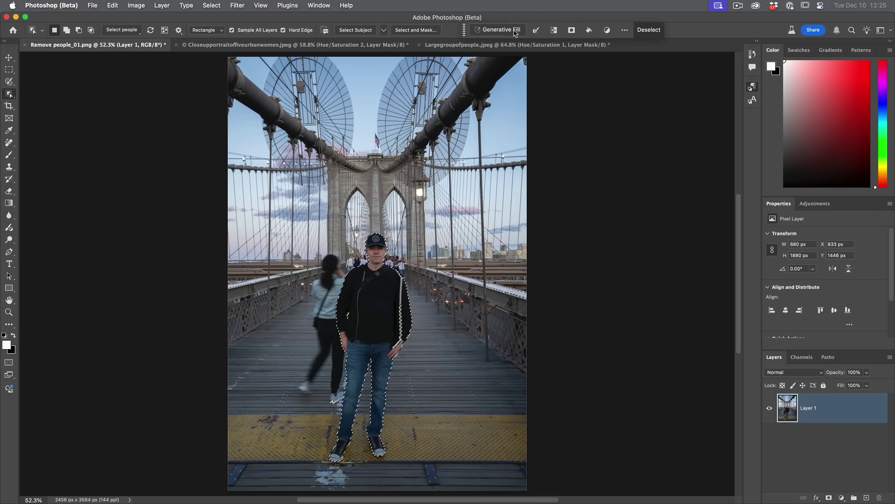
pyautogui.click(498, 29)
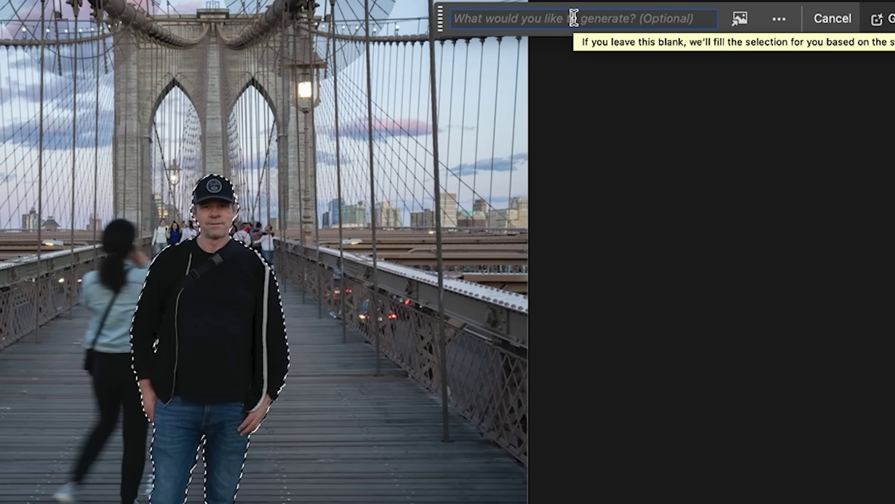
# Step: Generate a fill prompted 'remove person' over the selected man
pyautogui.write('remove person')
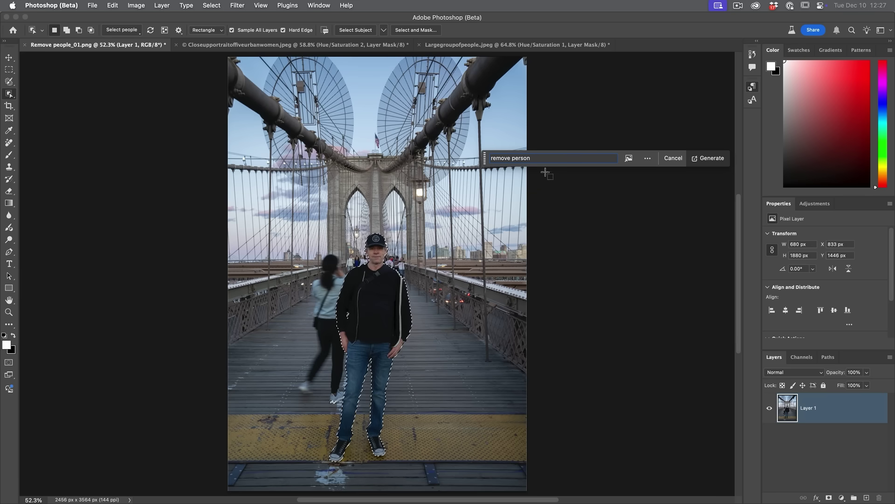
pyautogui.click(697, 158)
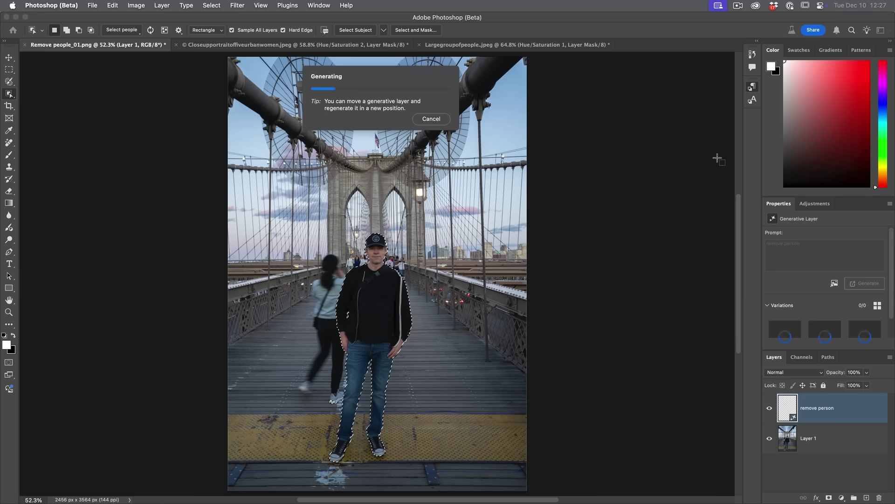